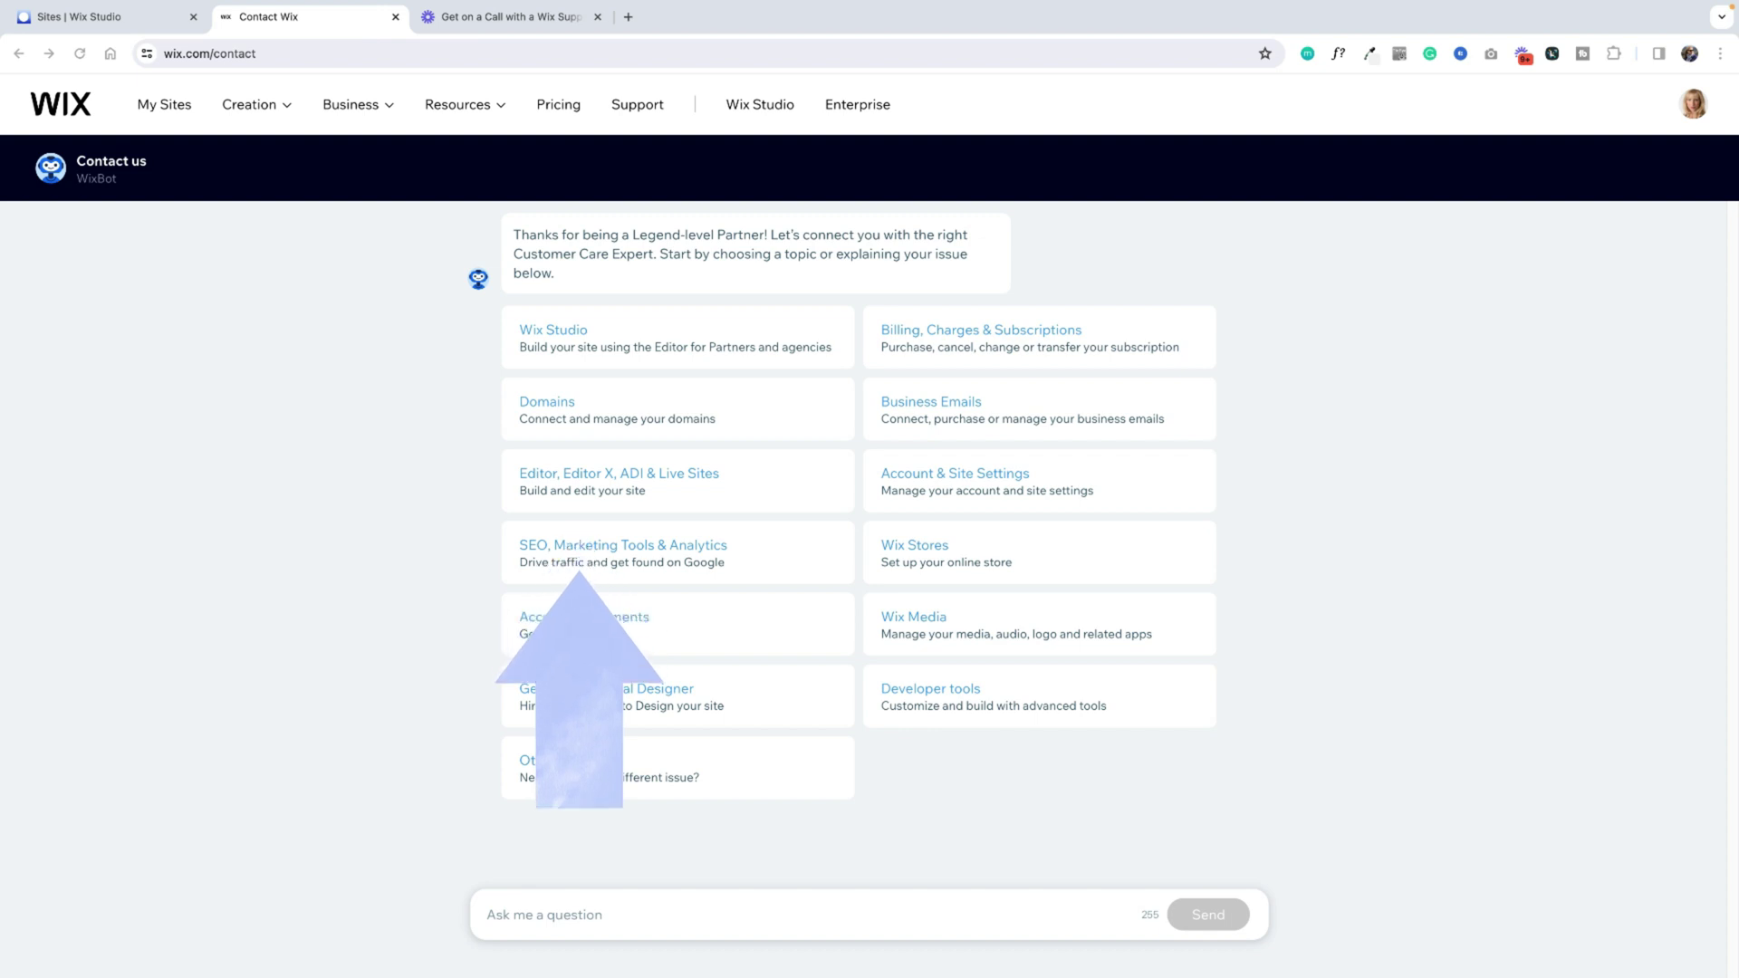
- Report an Editor, Editor X, ADI & Live Sites issue about Wix Bookings and confirm it's correct
click(690, 483)
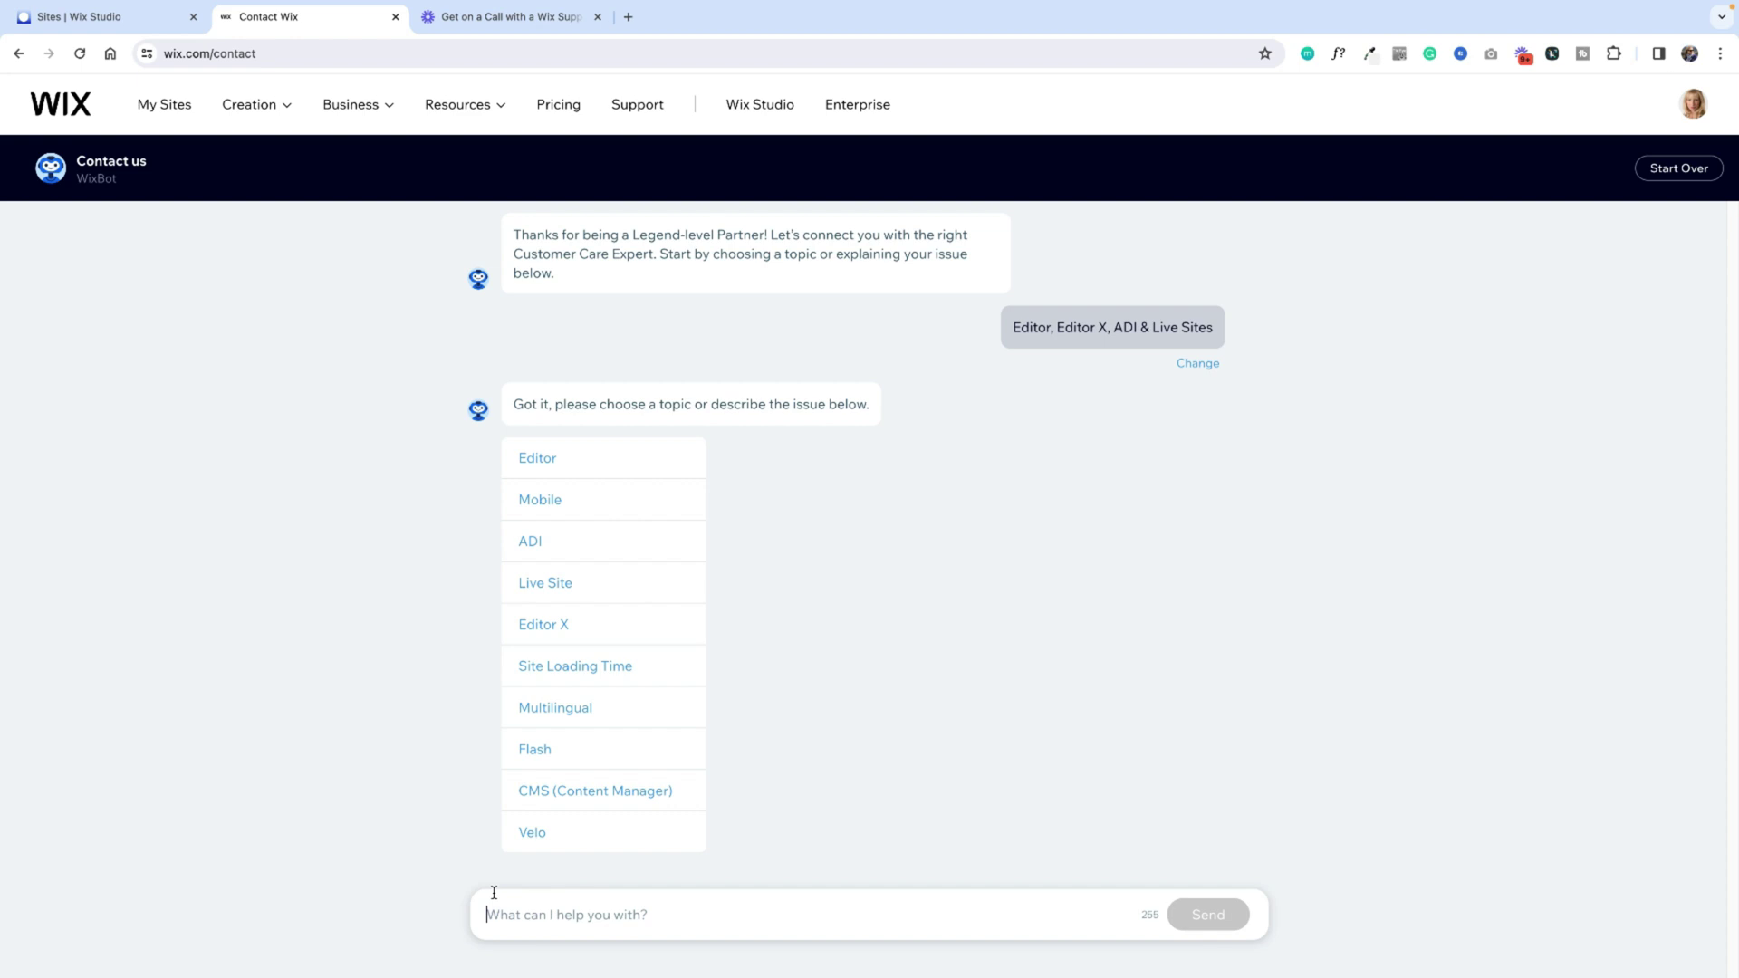
text(Wix Bookings)
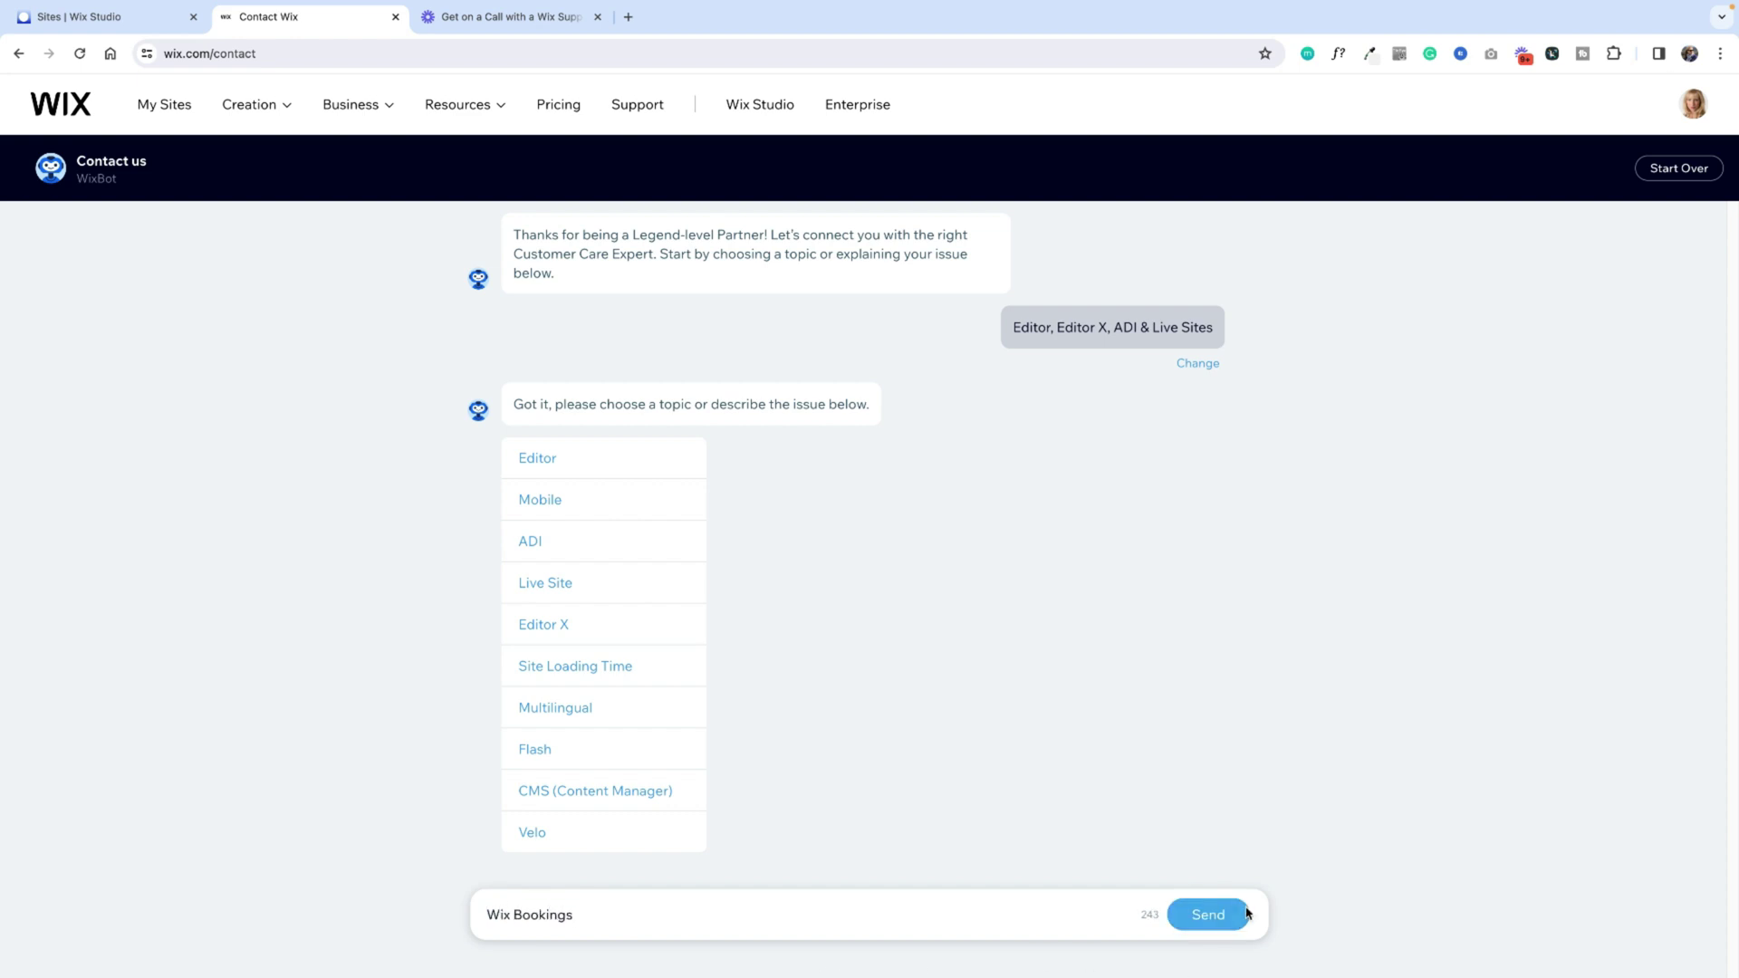
key(Return)
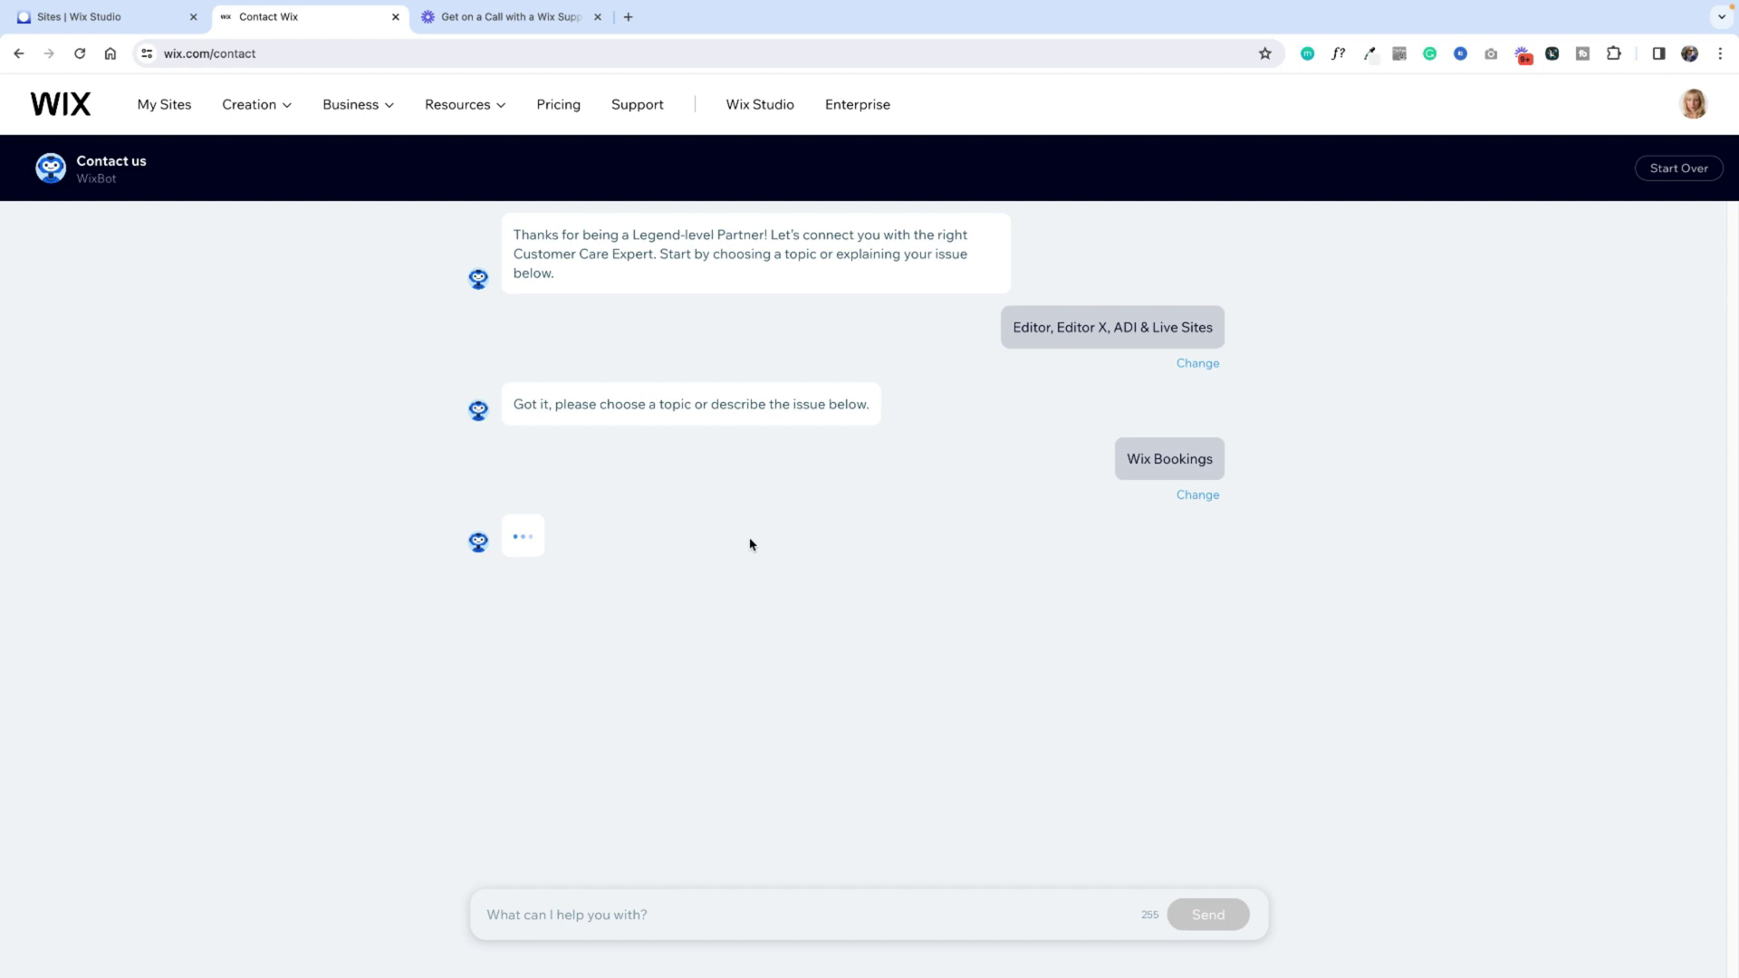
click(587, 589)
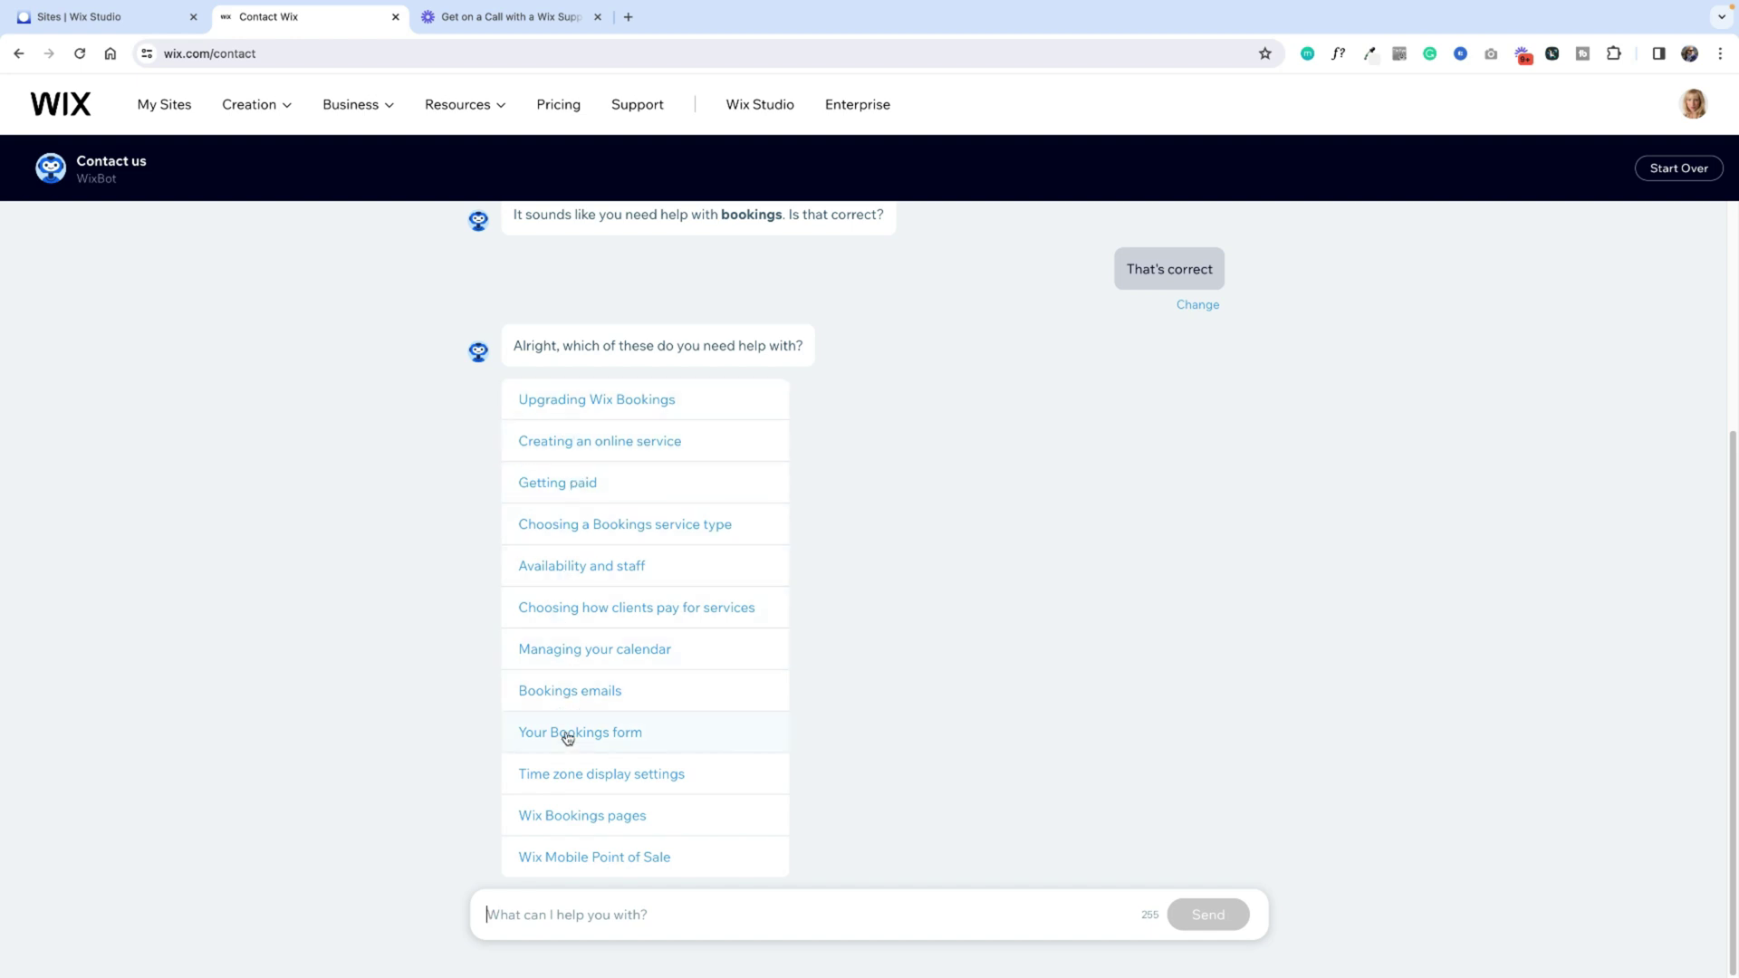
- Choose 'Availability and staff' as the Bookings help area
click(598, 568)
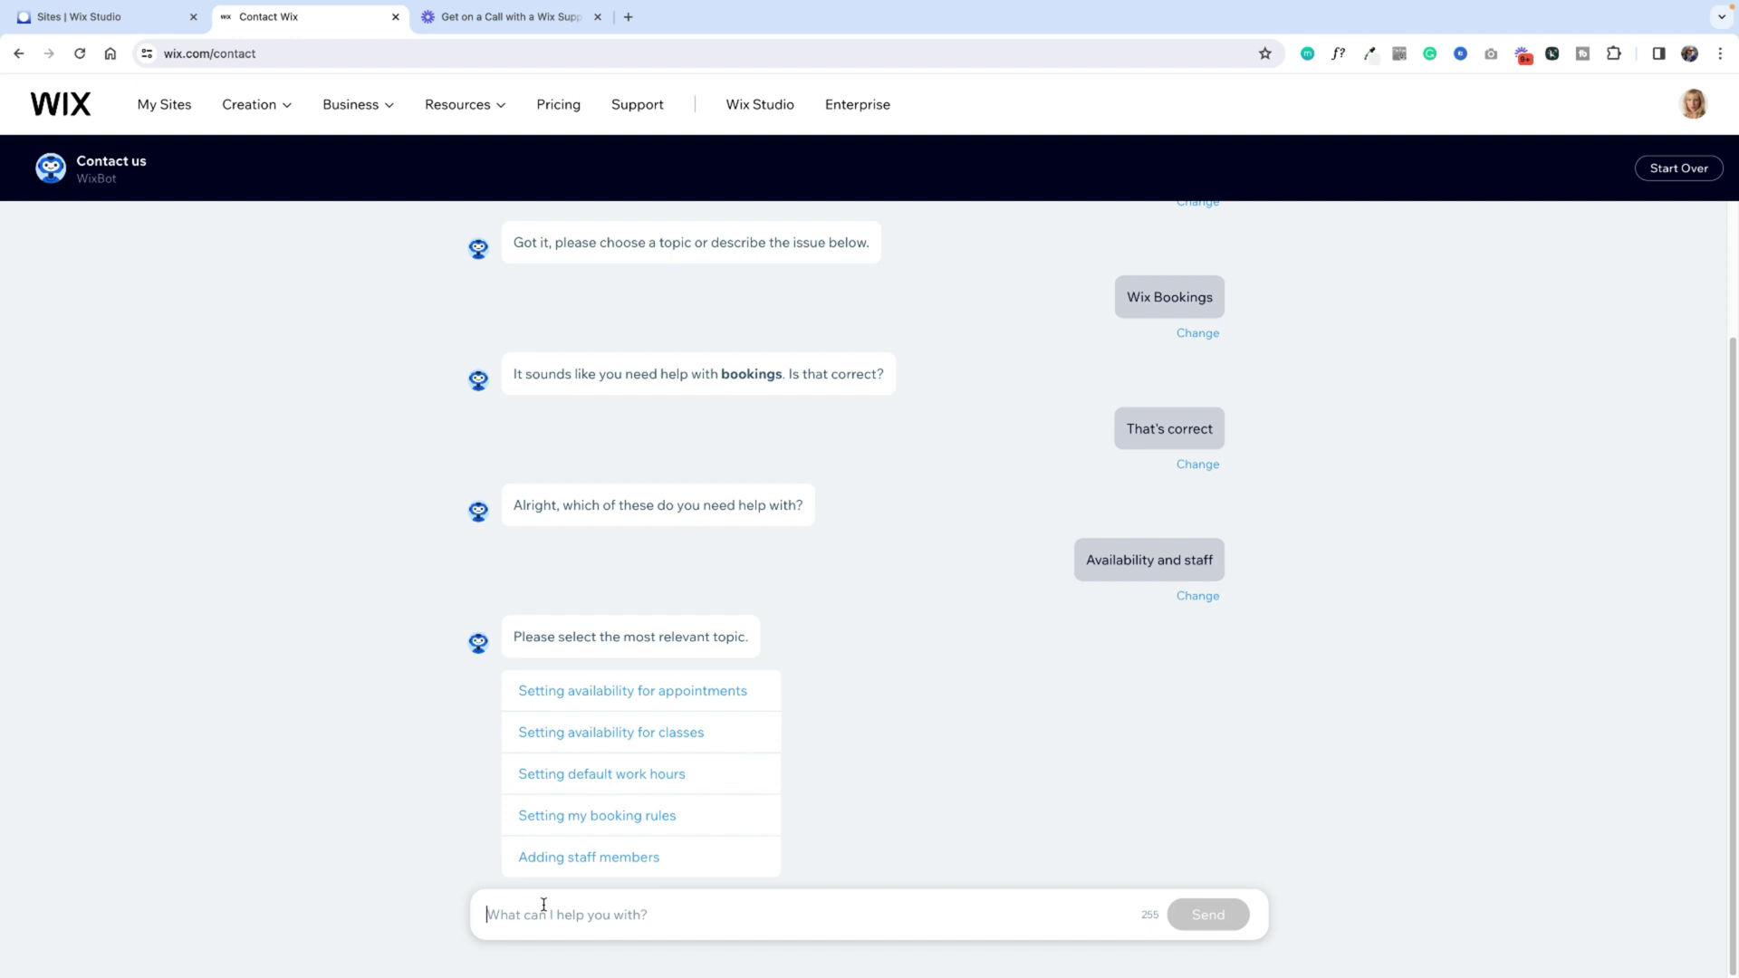
text(Speak to a )
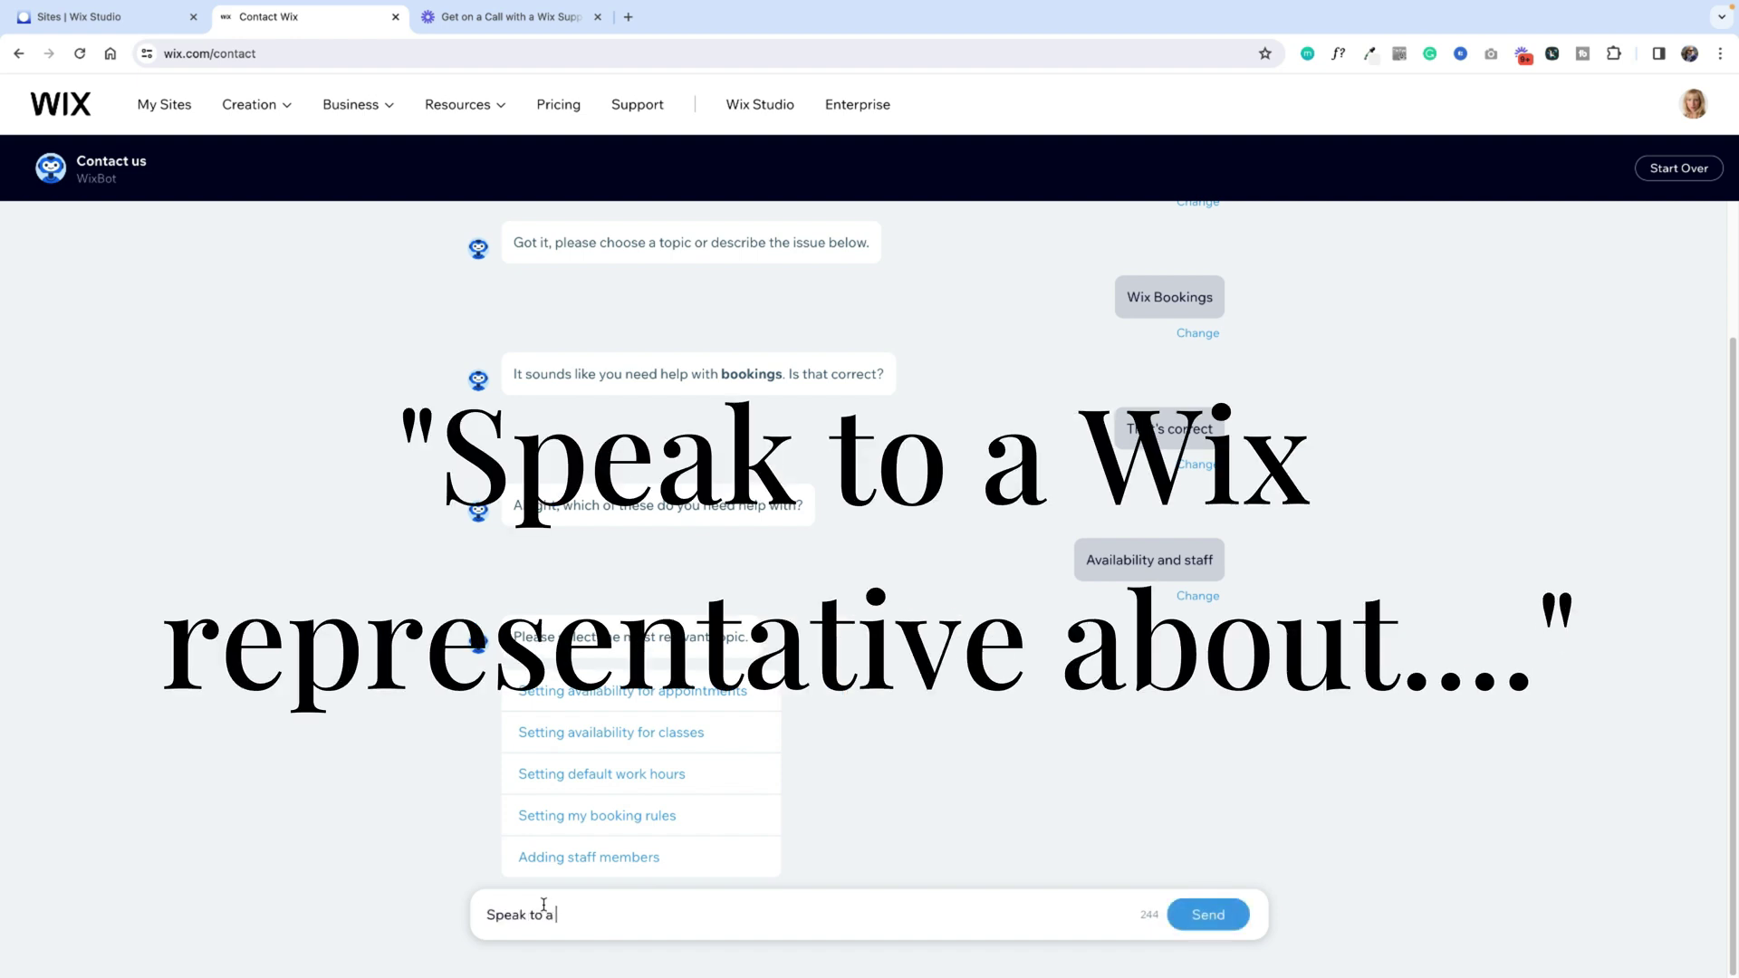
text(Wix re)
text(presentatio)
text( about Bookings)
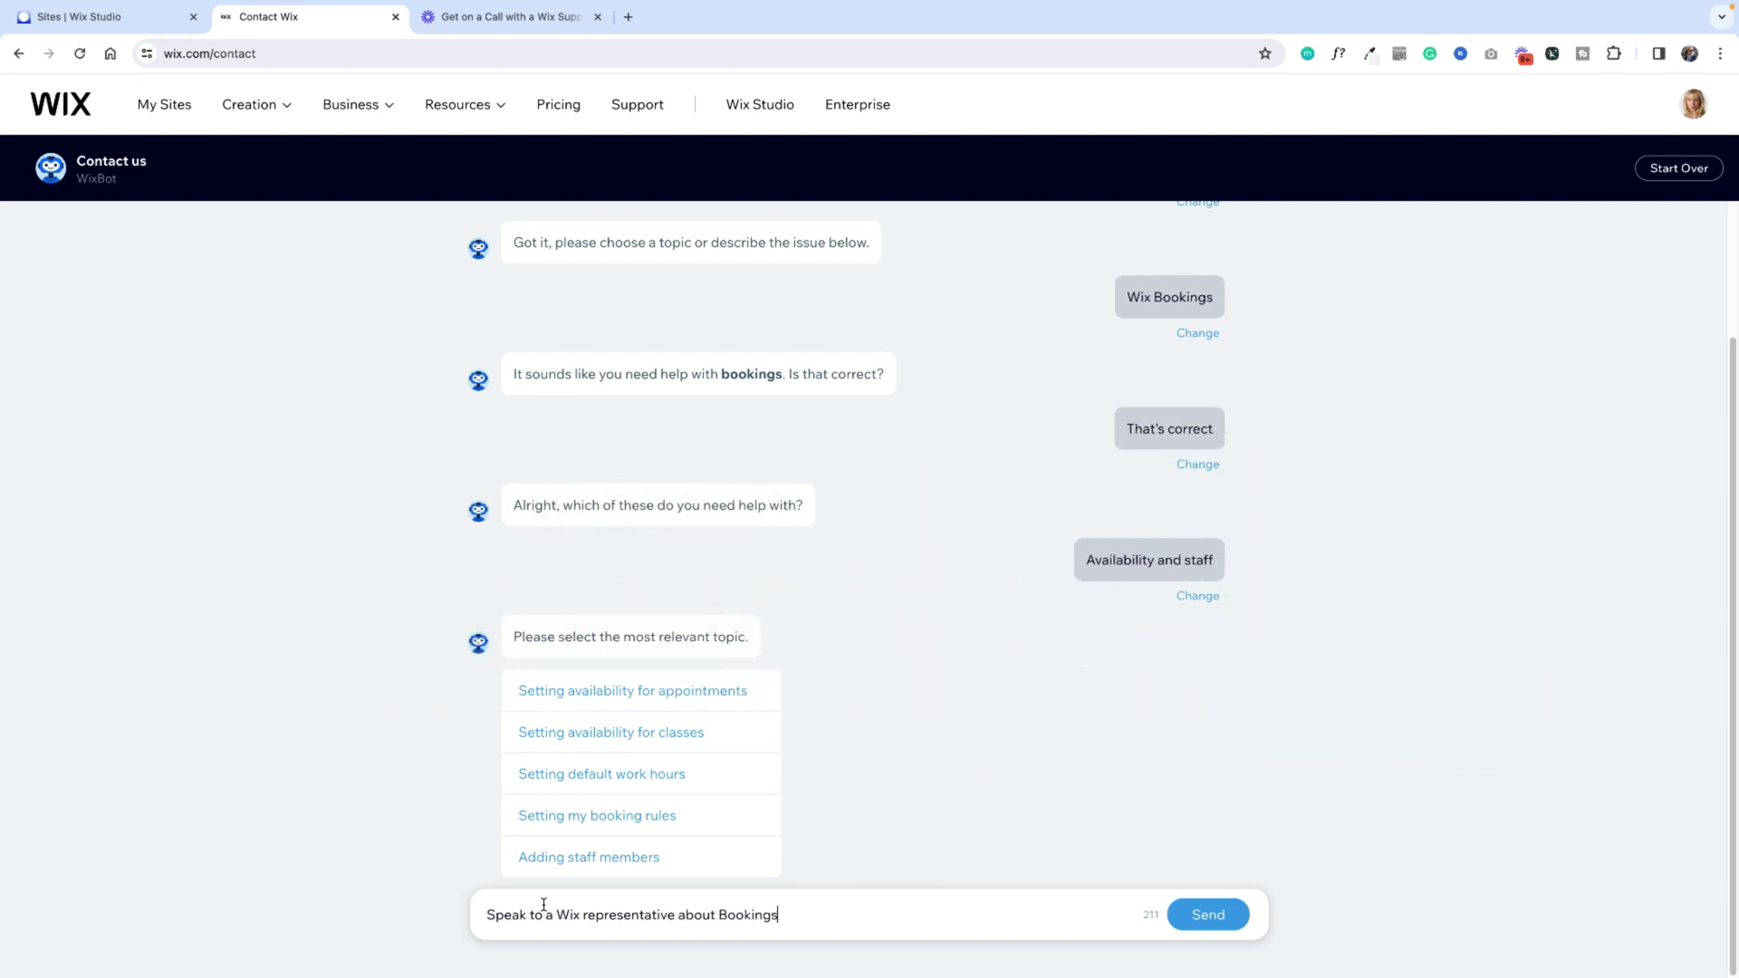
- Send 'Speak to a Wix representative about Bookings' to the bot
click(1196, 915)
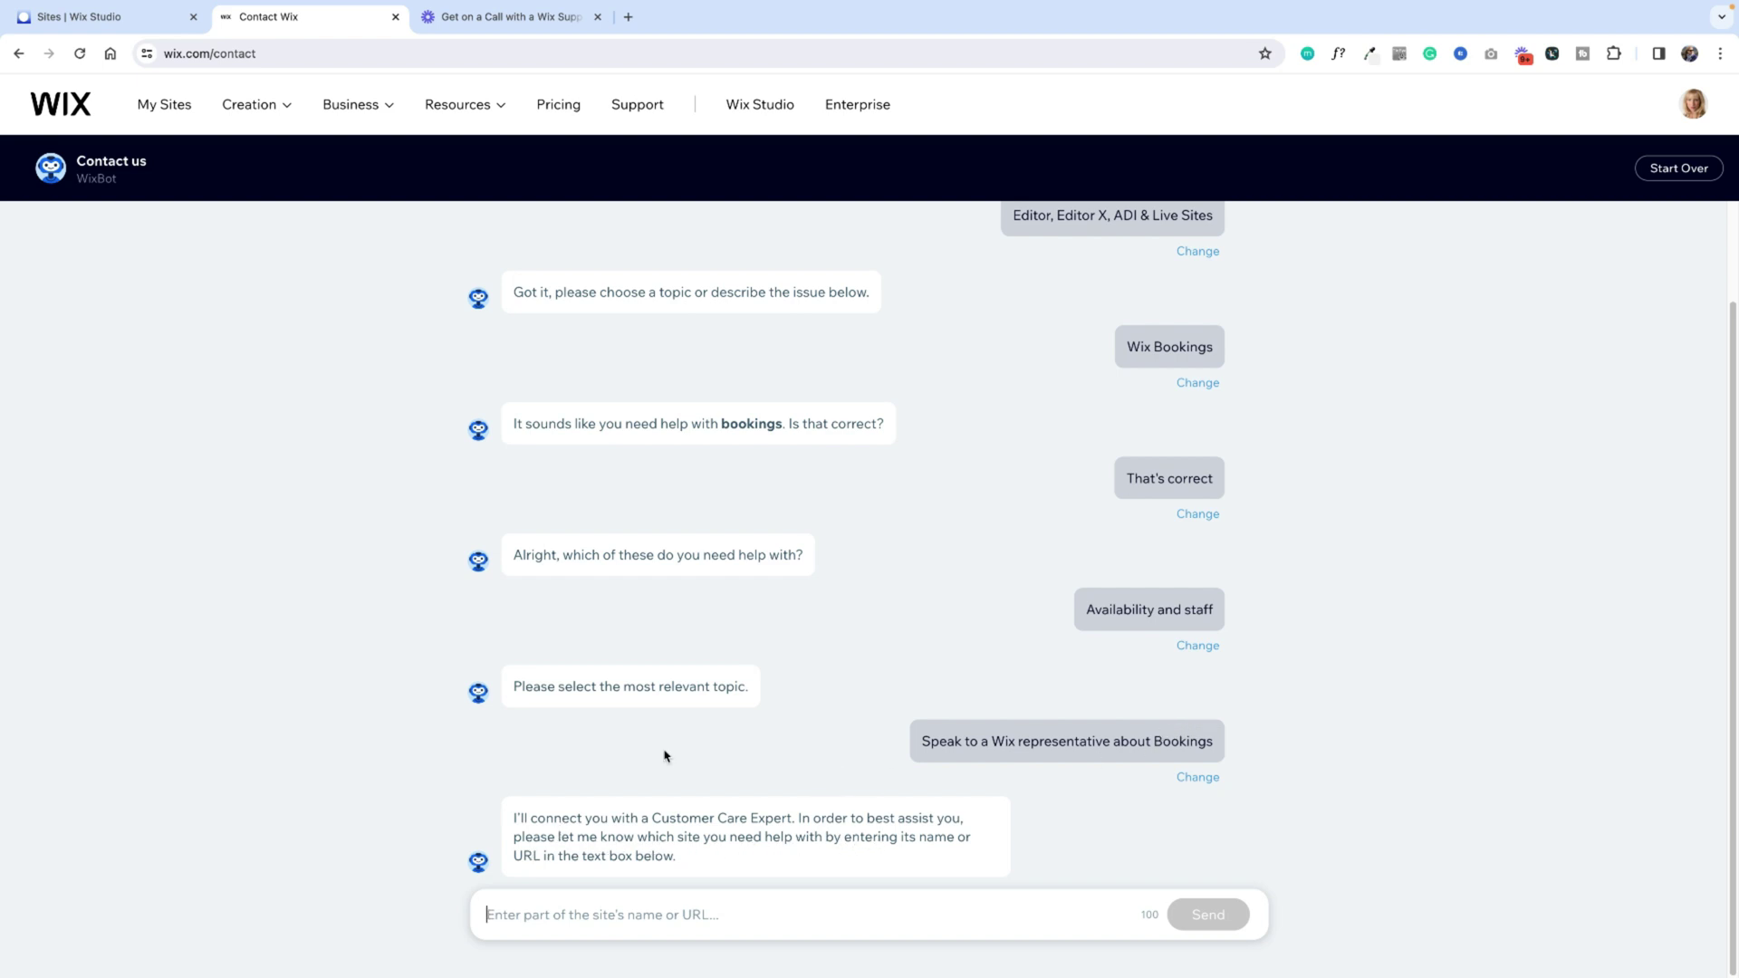
text(BiritDeis)
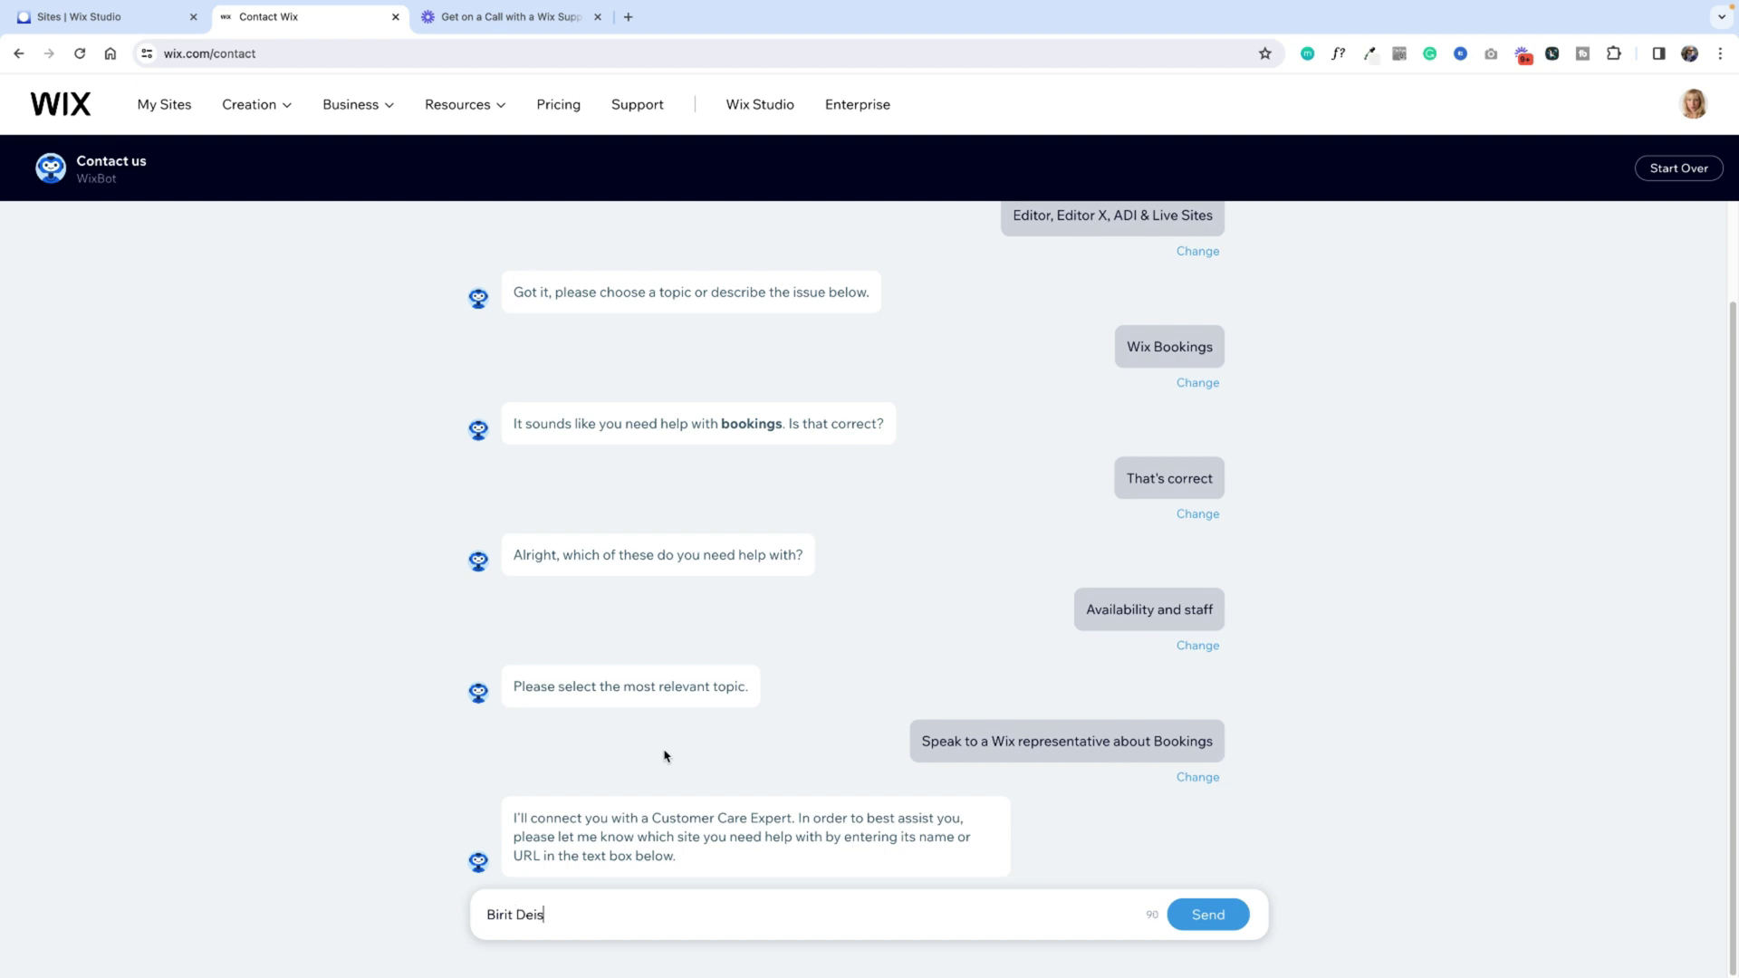
text(ng)
- Correct the site name typo and send it so the bot lists matching sites
key(BackSpace)
key(BackSpace)
text(g)
click(1202, 912)
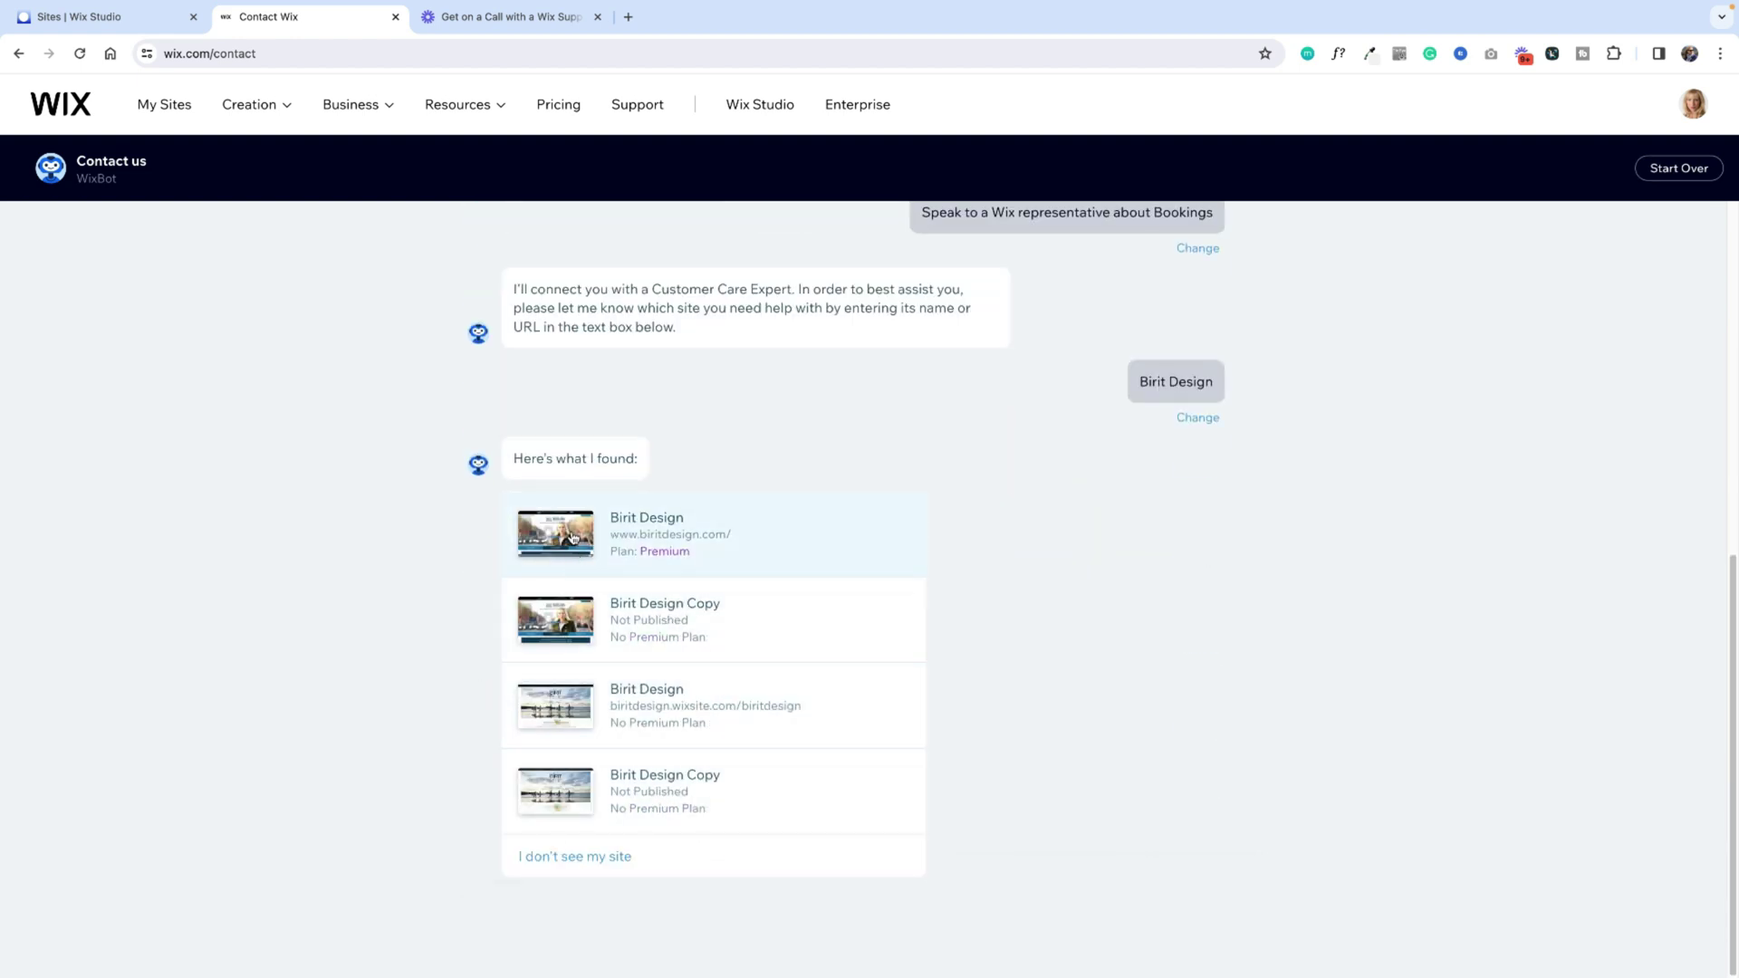
- Select the published Premium Birit Design site and request an Expert callback
click(778, 543)
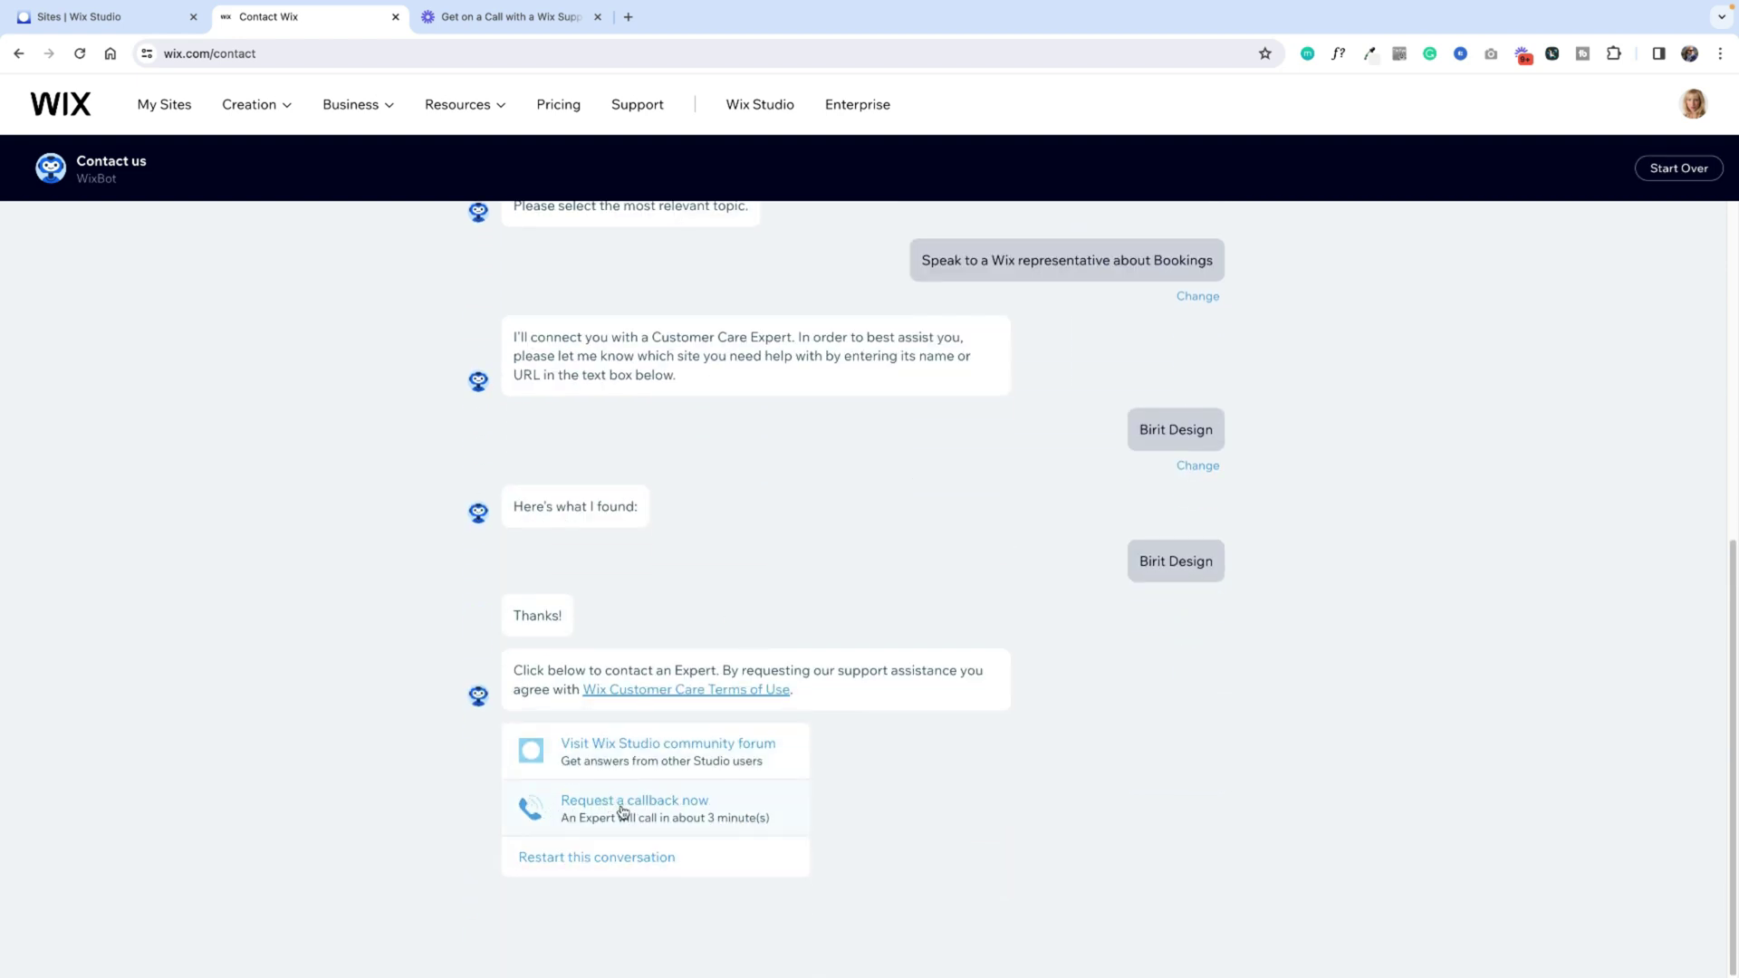
click(640, 807)
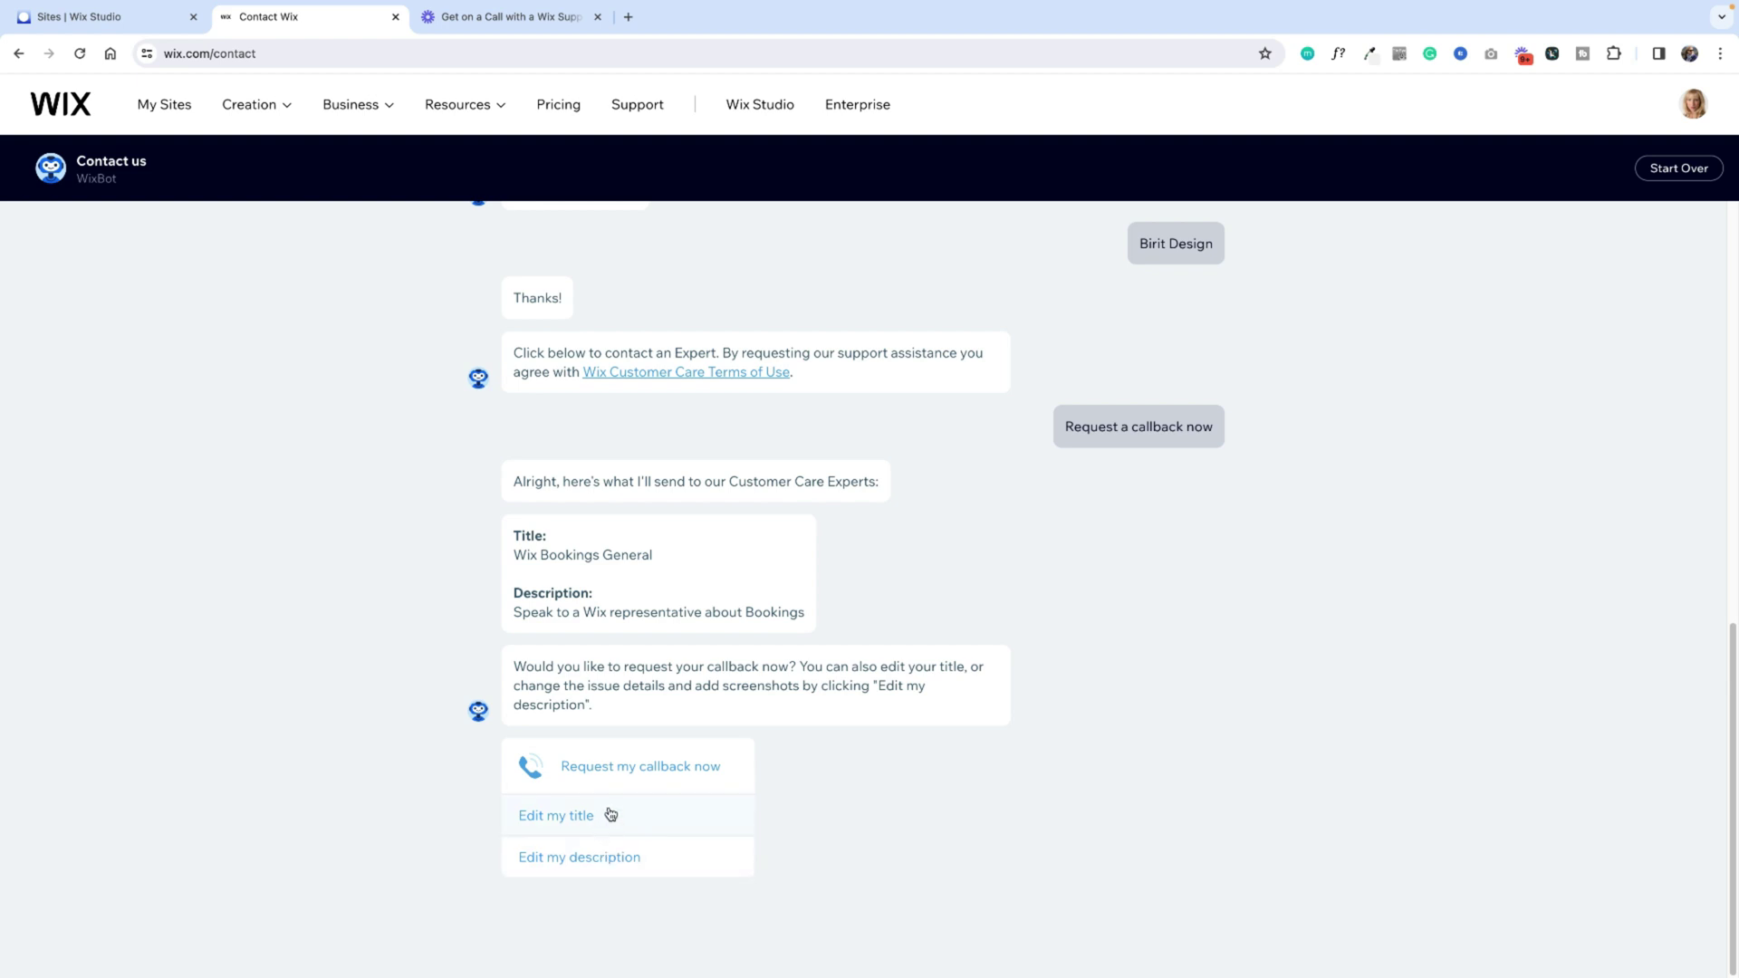
- Submit the Wix Bookings callback request so the bot asks for a phone number
click(628, 772)
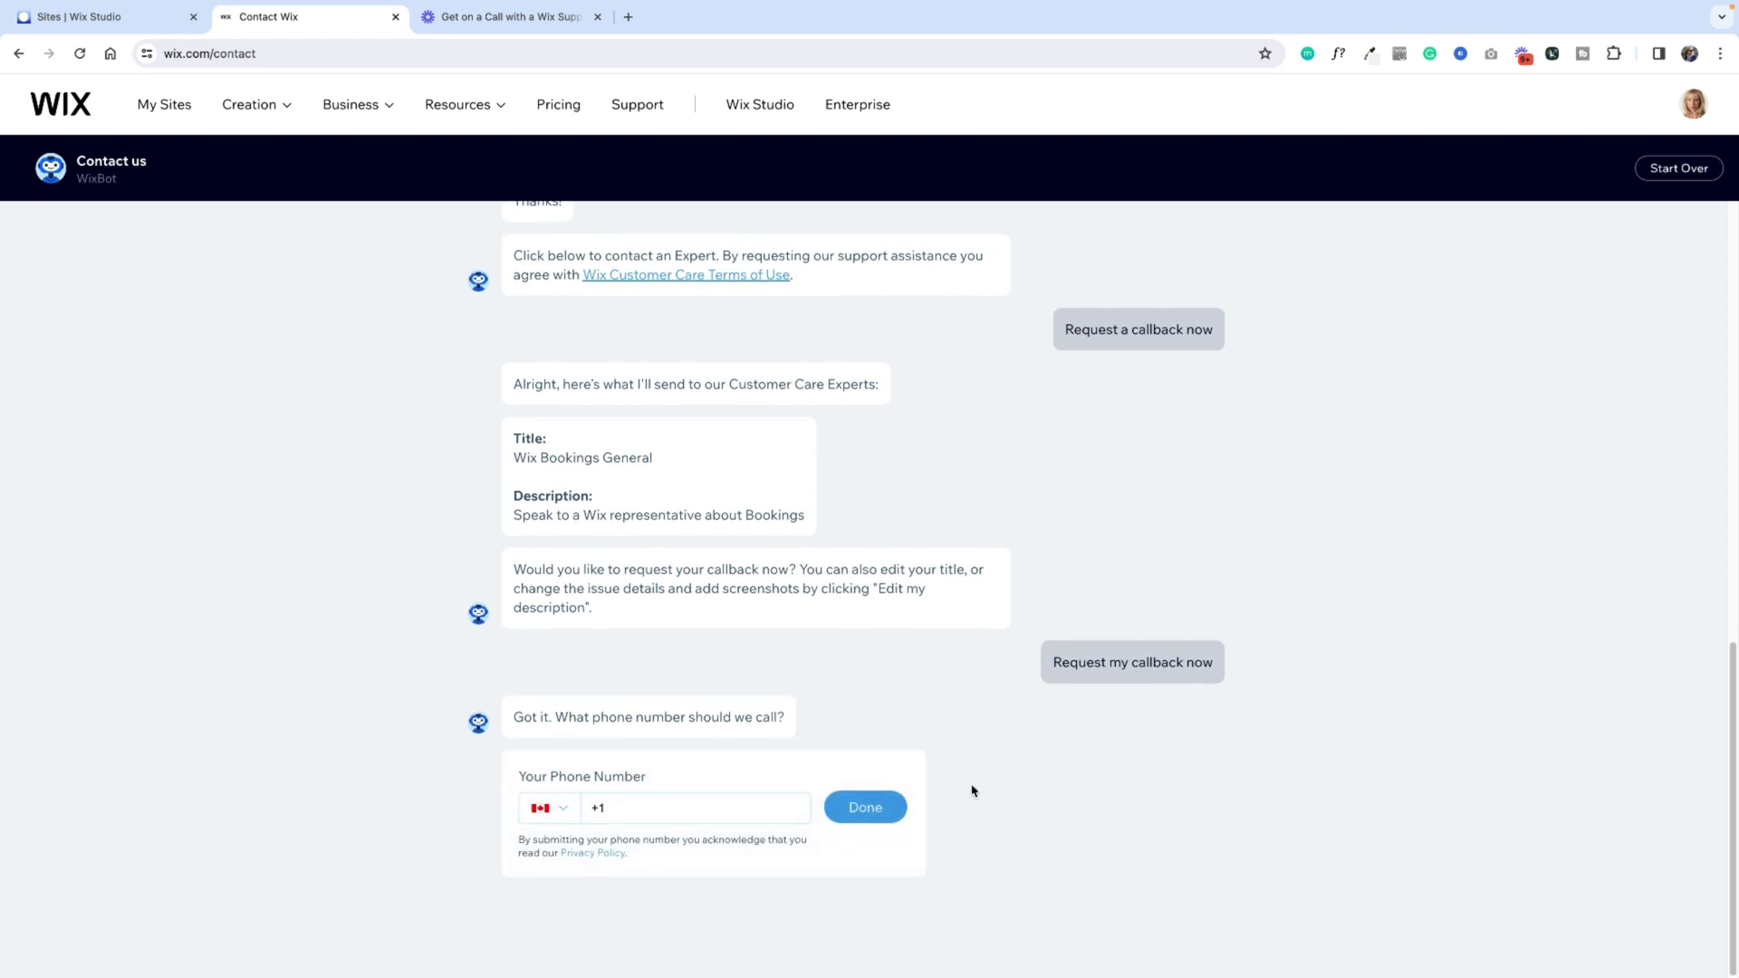
scroll(893, 803, up, 4)
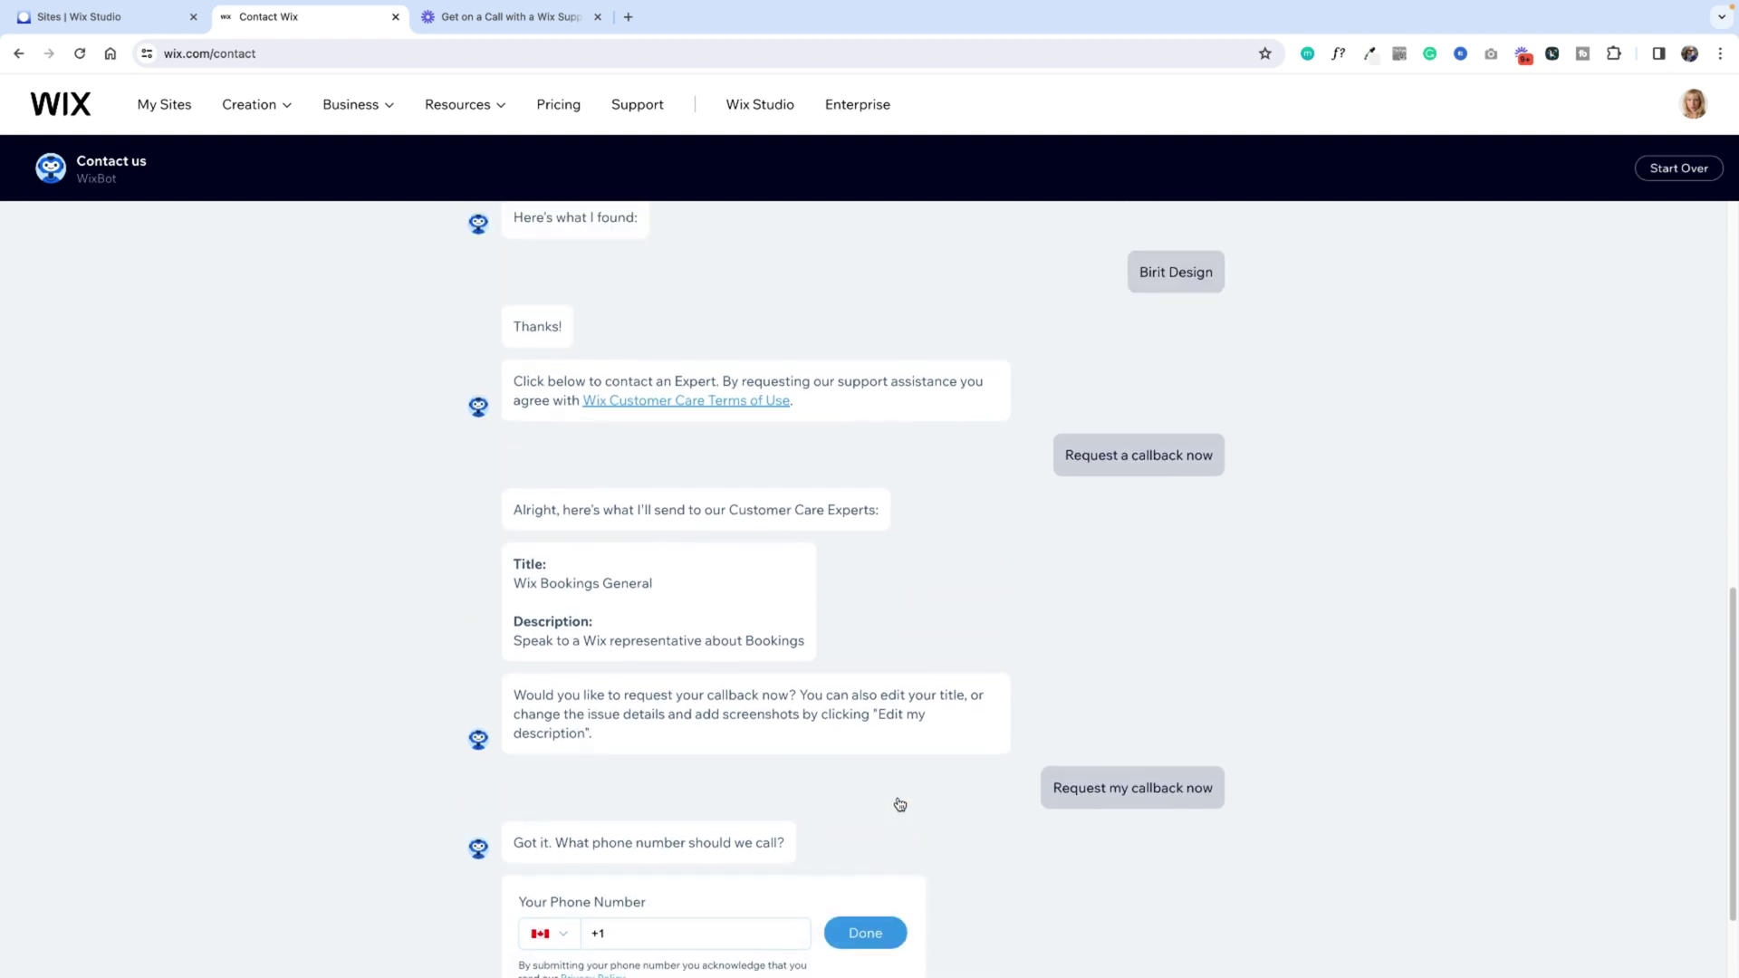
scroll(897, 803, up, 4)
scroll(896, 804, up, 2)
scroll(898, 803, up, 4)
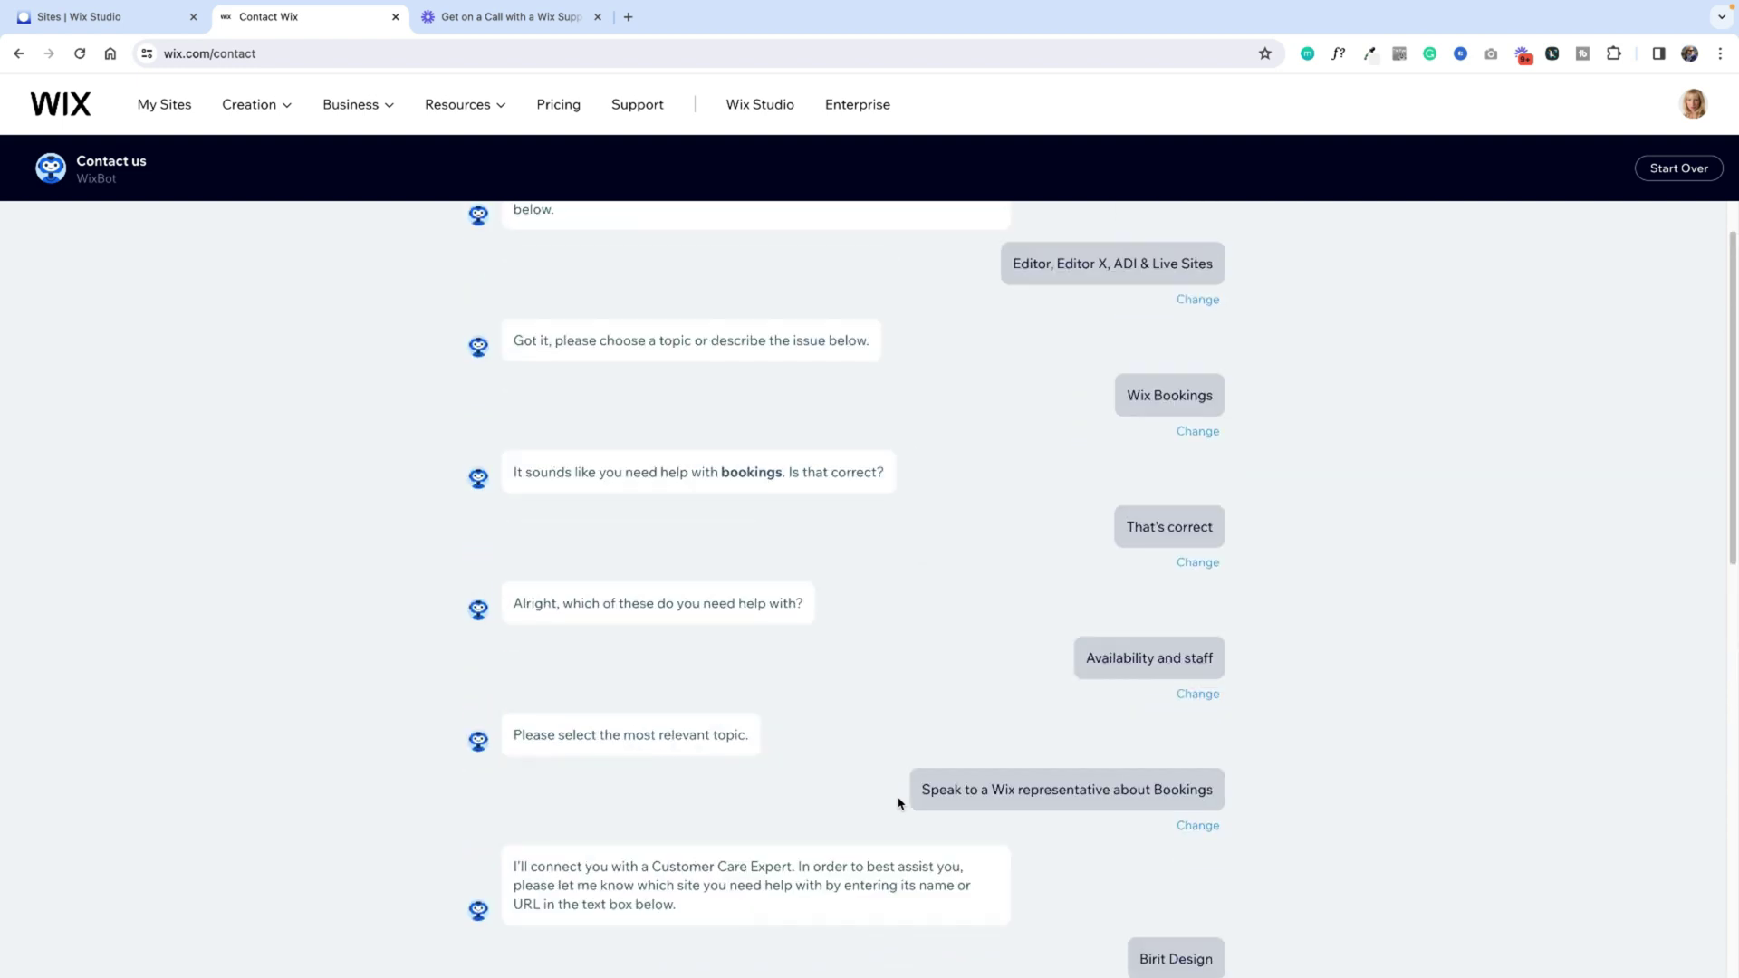